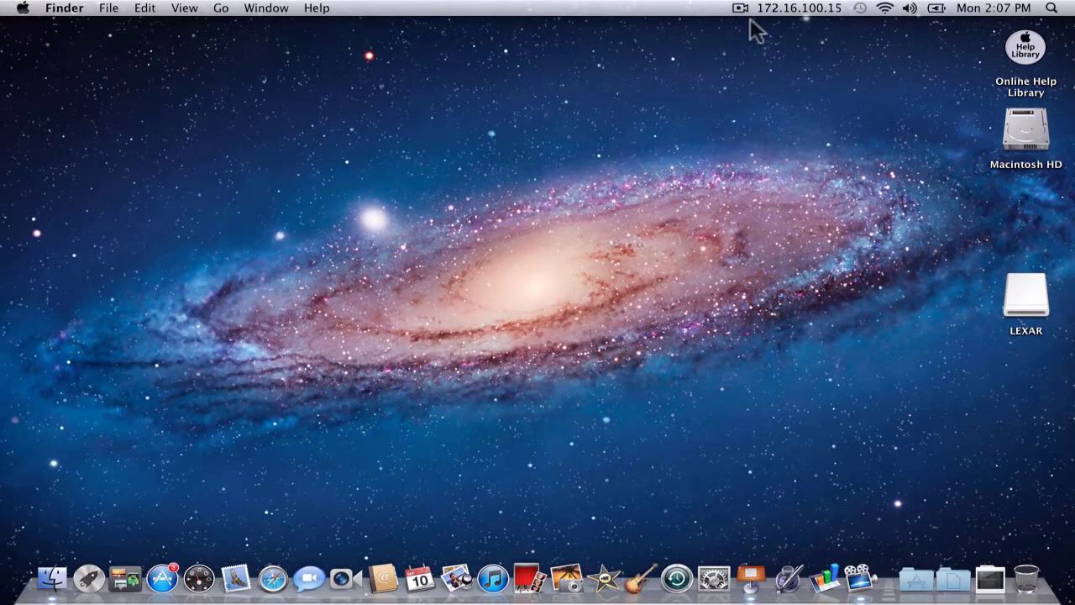
- Find Disk Utility with a Spotlight search and launch it
left_click(1052, 7)
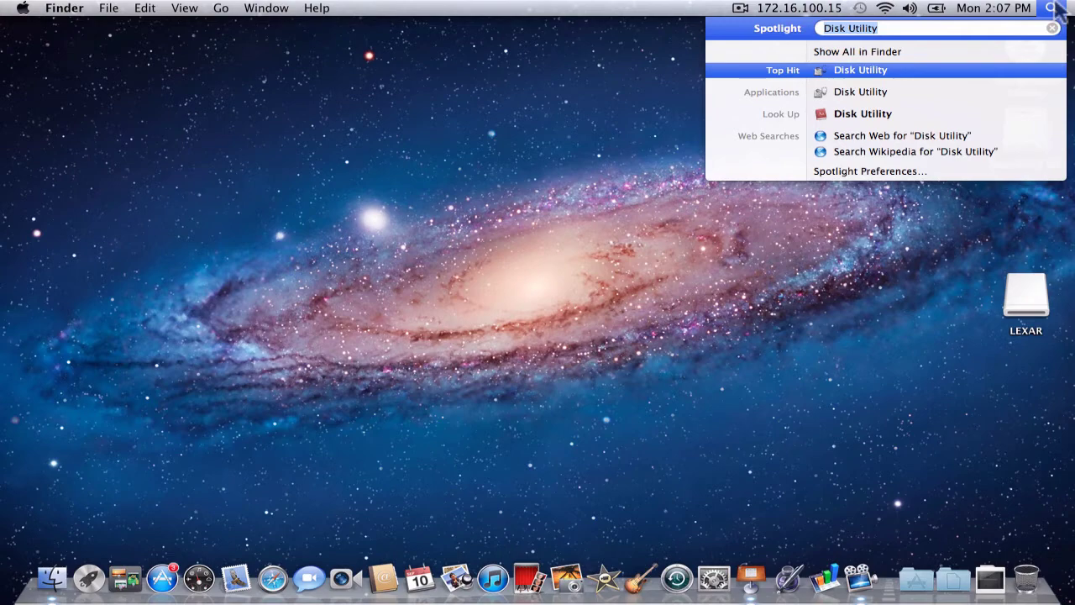
type("Disk ")
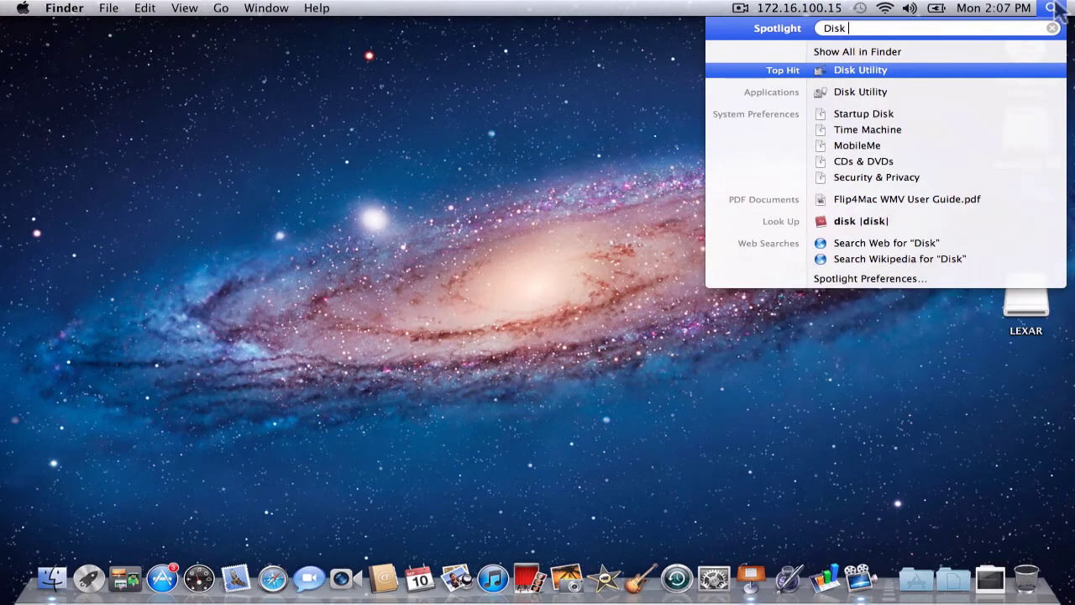
type("Utility")
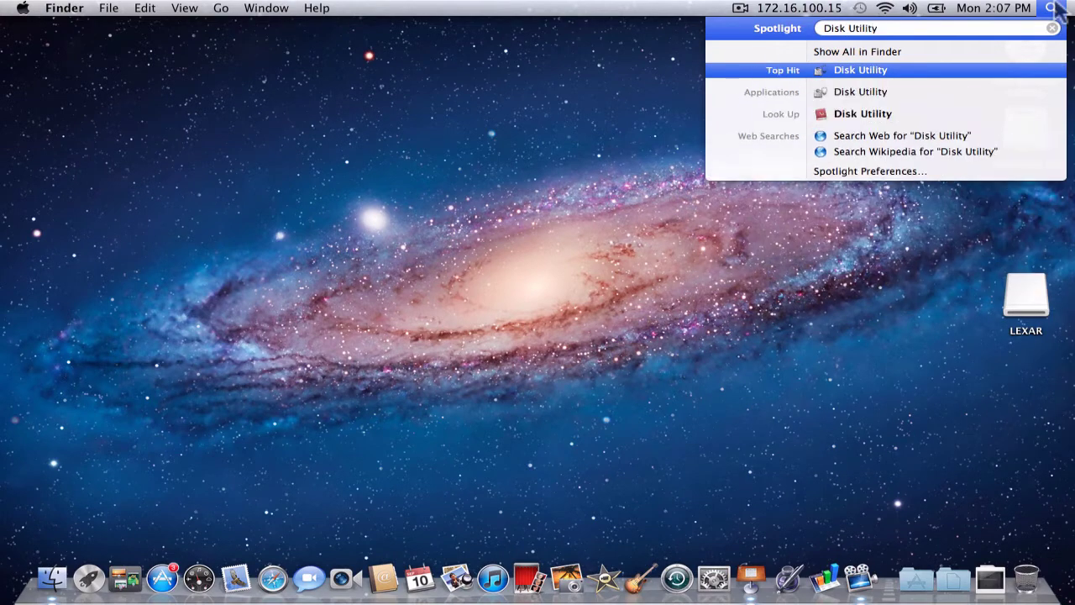
key("Return")
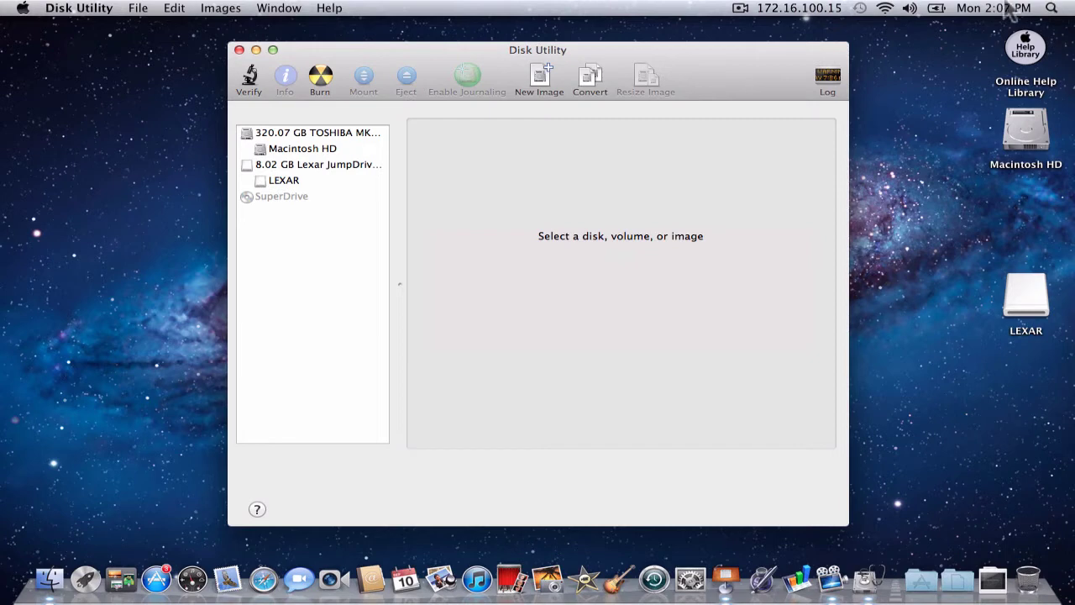
- Erase the LEXAR volume using the Mac OS Extended (Journaled) format, keeping the name LEXAR
left_click(306, 182)
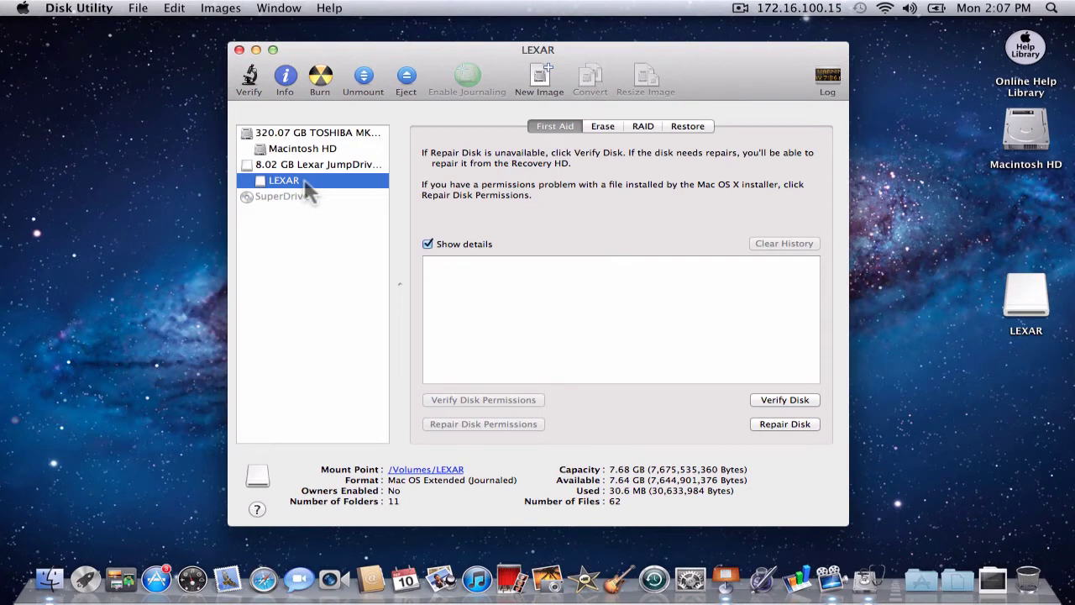
left_click(607, 127)
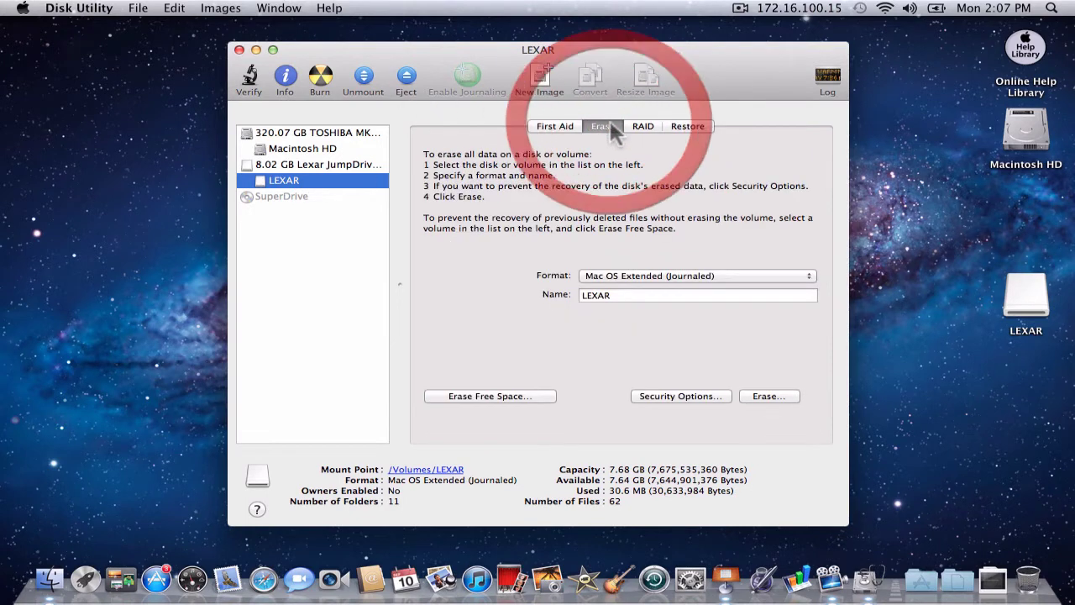
left_click(633, 276)
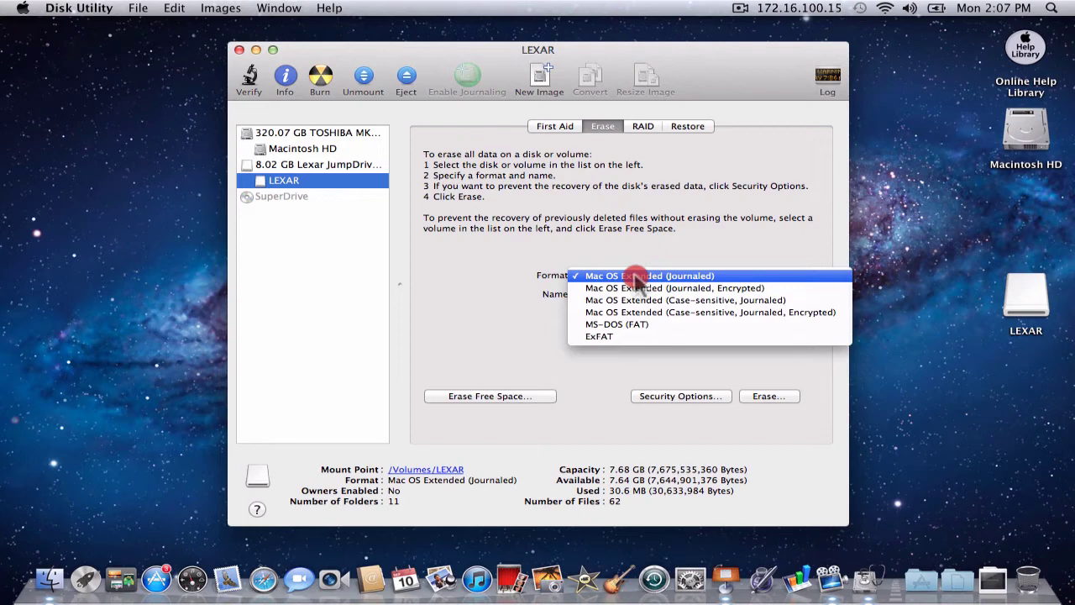
left_click(636, 278)
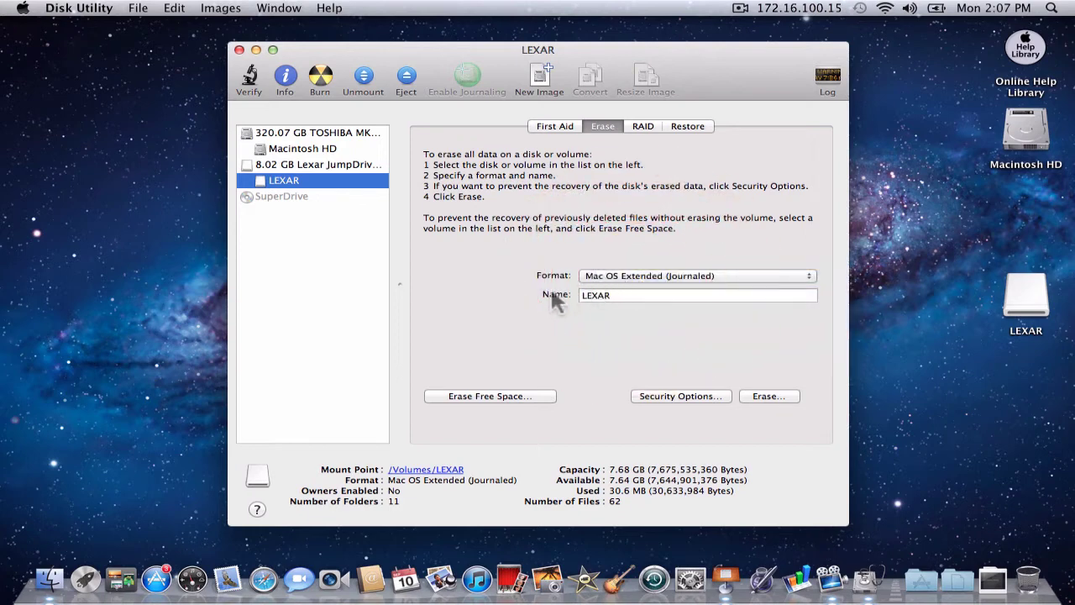
double_click(601, 295)
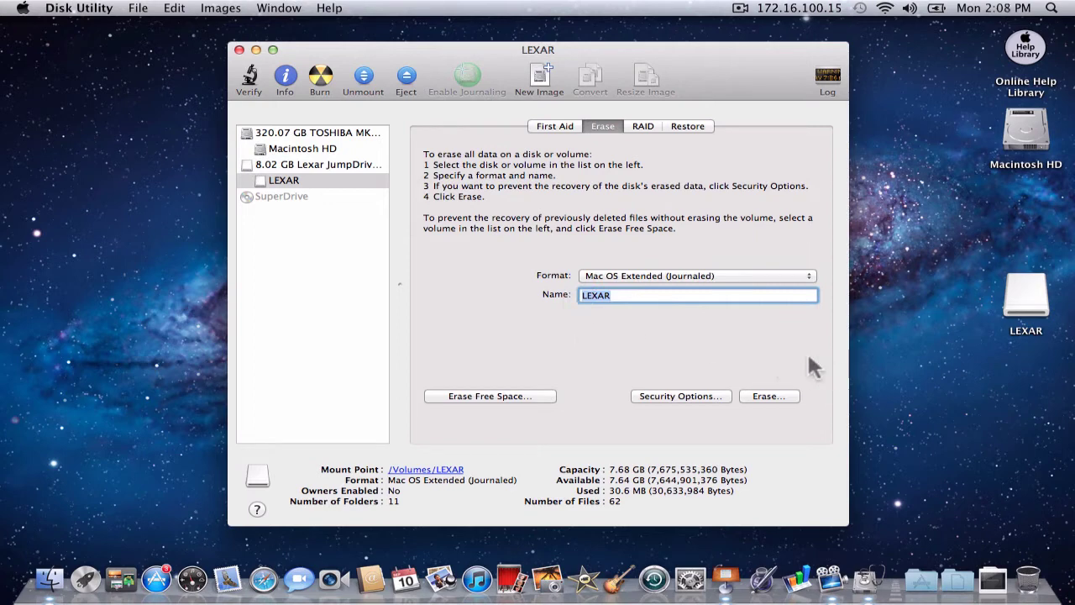
left_click(769, 396)
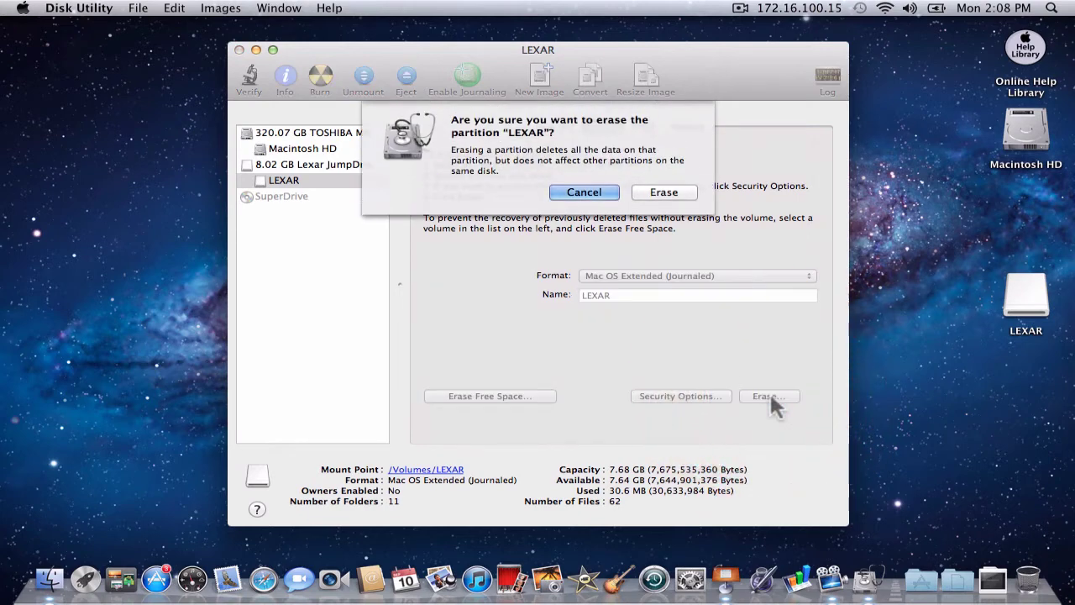
left_click(678, 192)
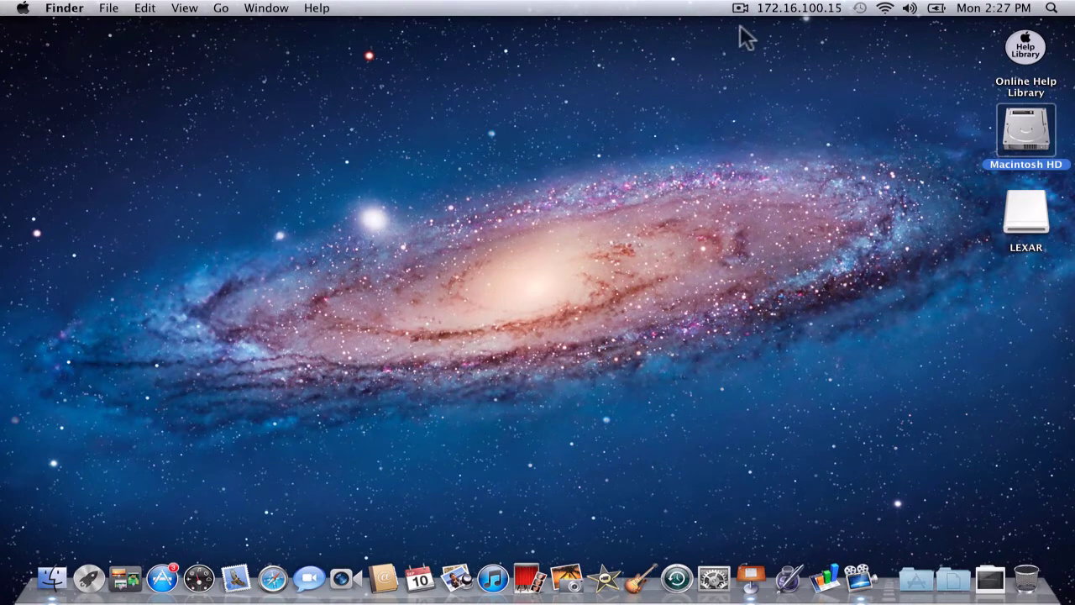
- Open the Time Machine preferences and add the LEXAR drive to the items excluded from backups
left_click(860, 8)
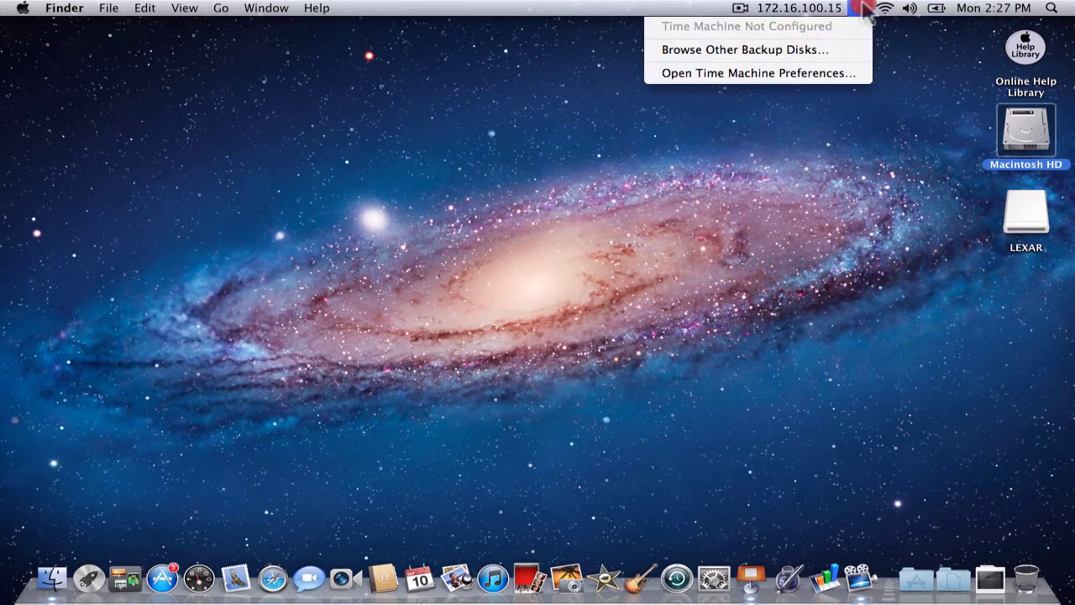
left_click_drag(865, 10, 832, 73)
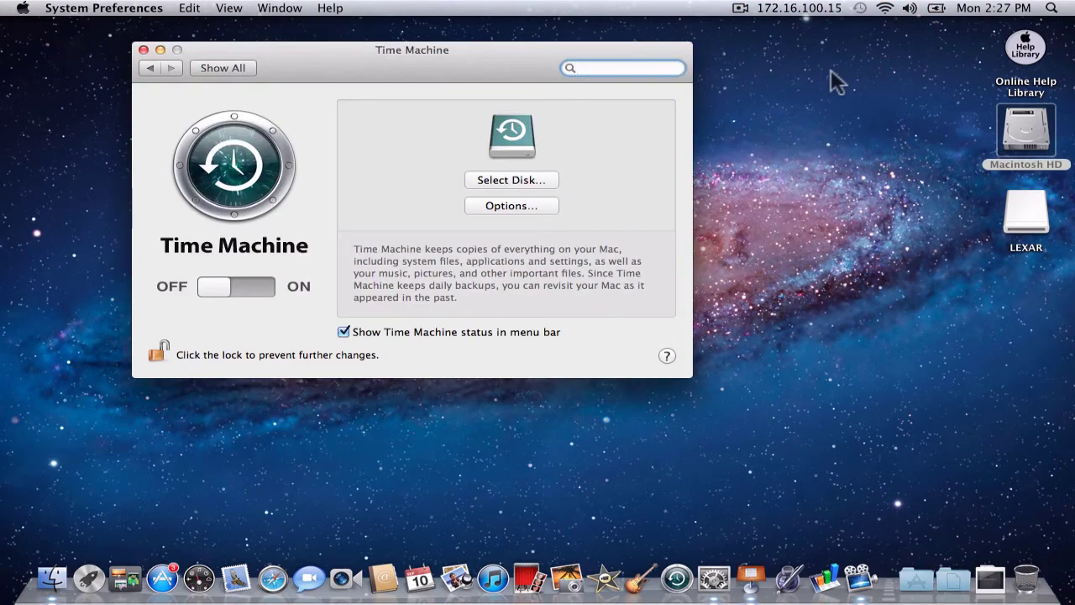
left_click(529, 206)
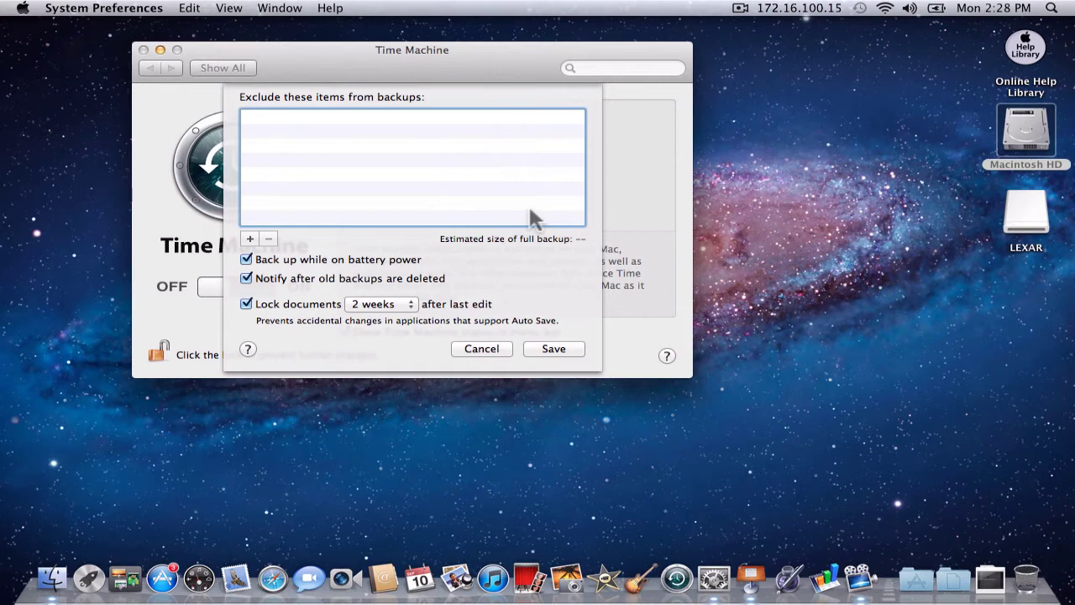
left_click(1031, 214)
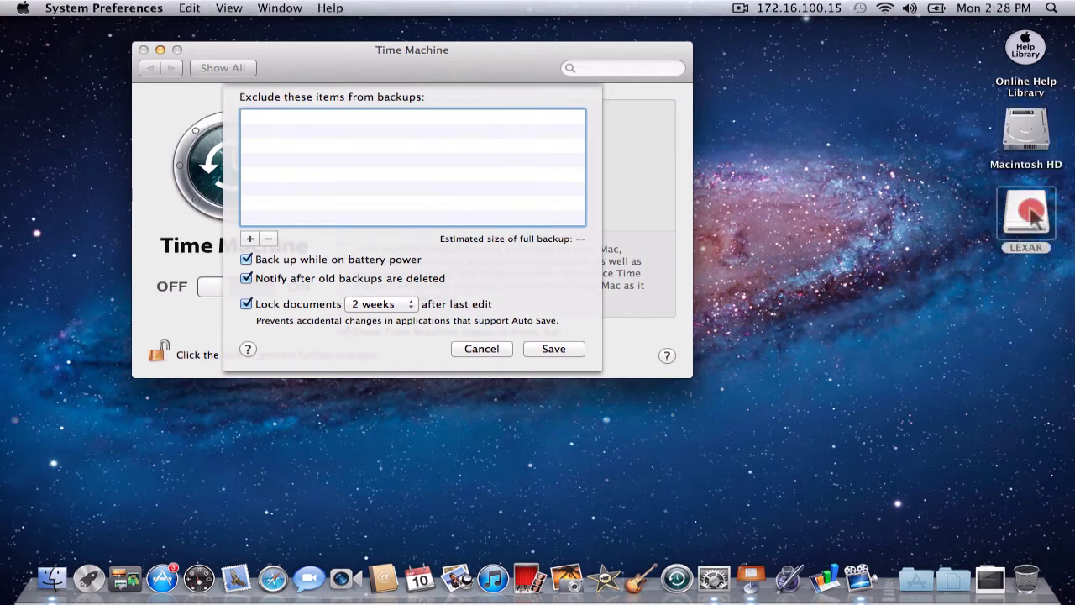
left_click_drag(1033, 214, 425, 146)
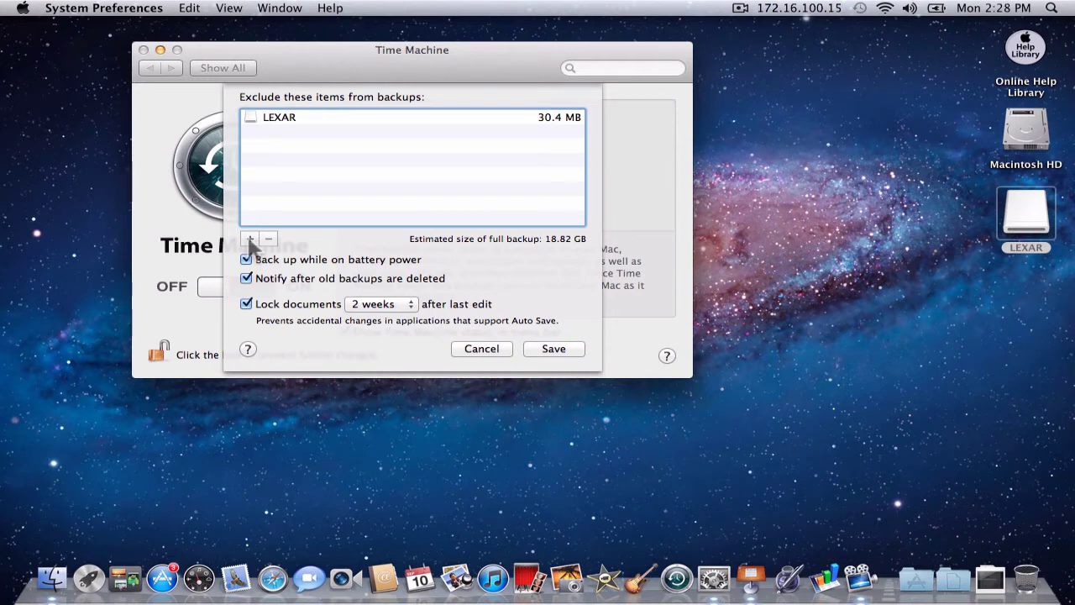
- Exclude the System folder on Macintosh HD from backups, along with all other system files
left_click(250, 240)
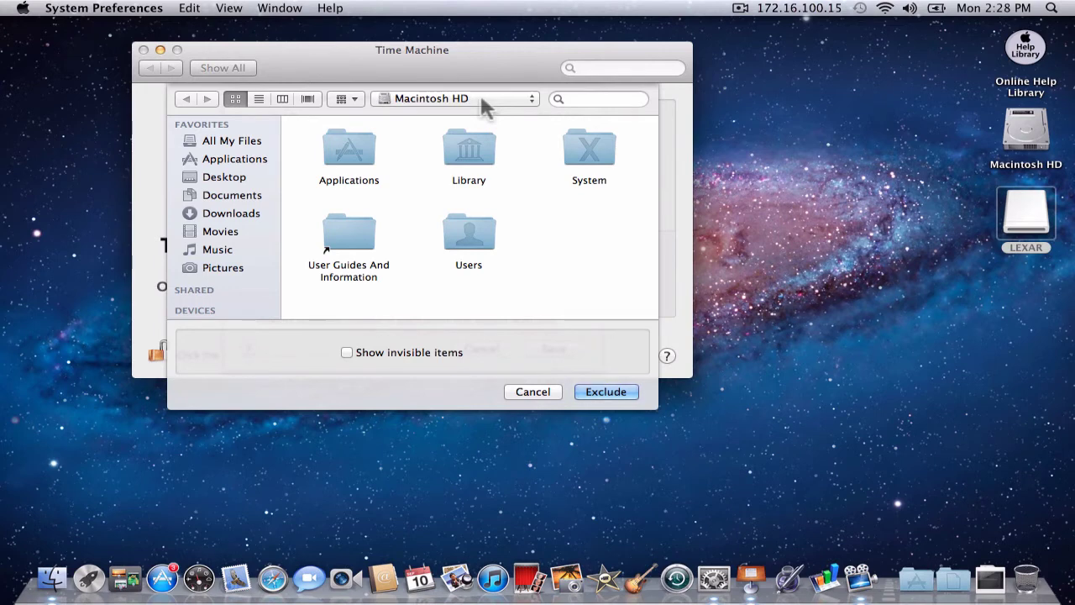
left_click(485, 101)
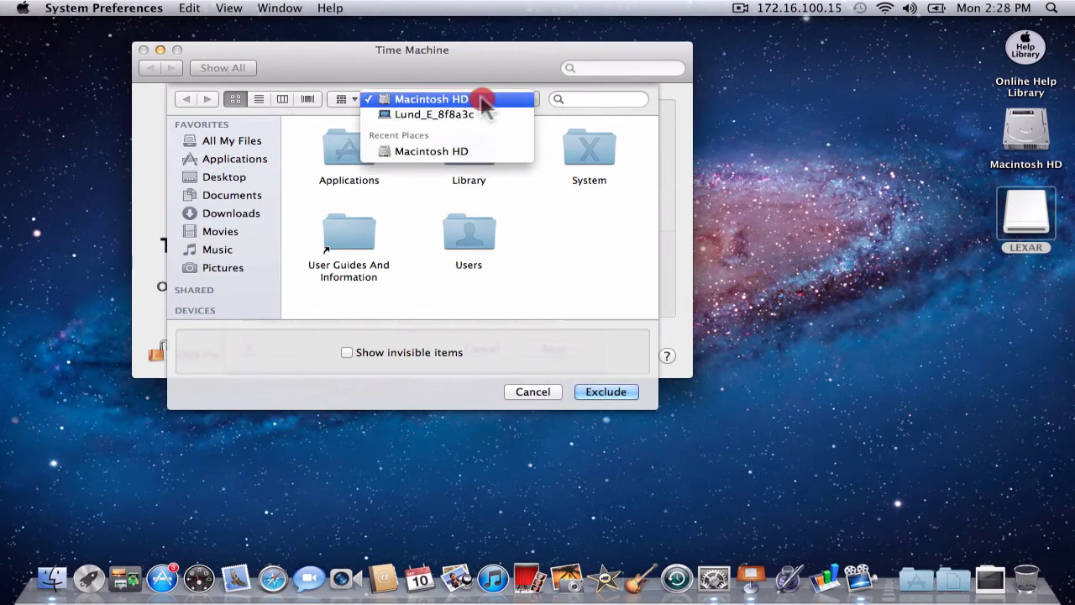
left_click(484, 100)
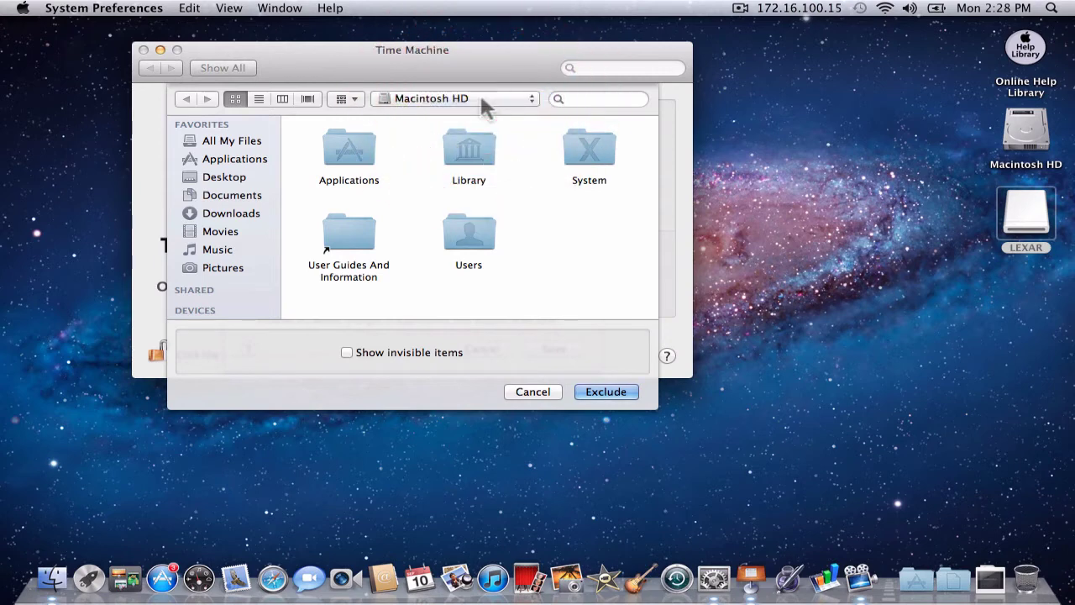
left_click(591, 156)
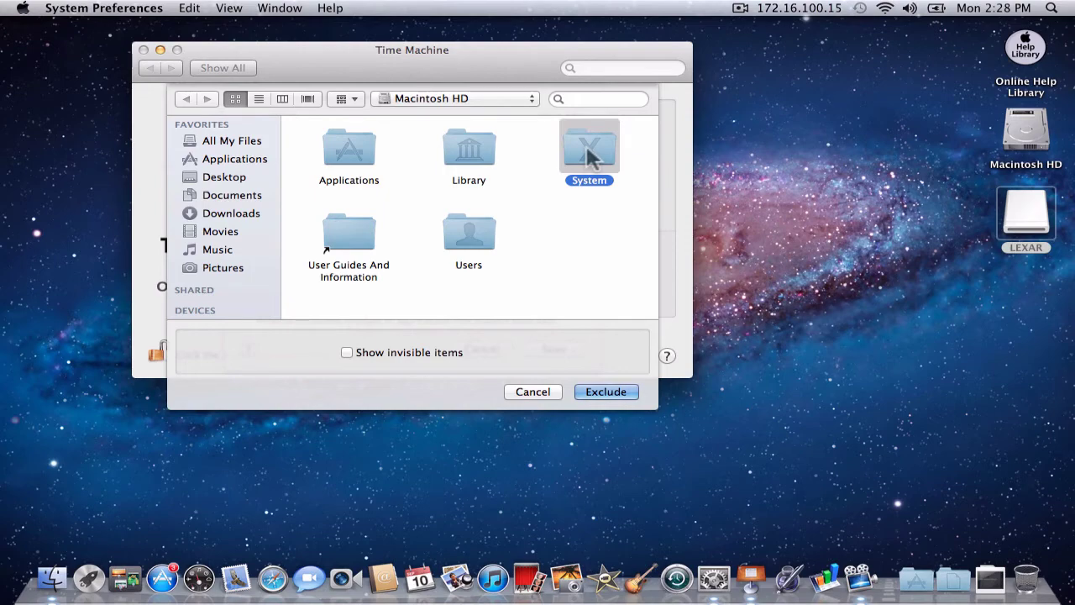
left_click(598, 390)
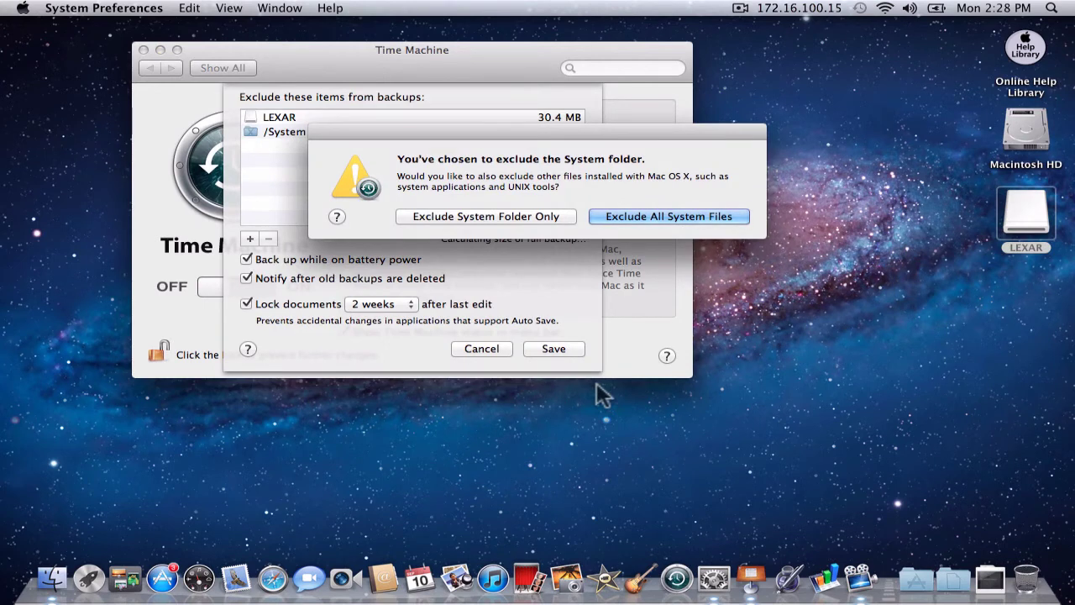
left_click(653, 215)
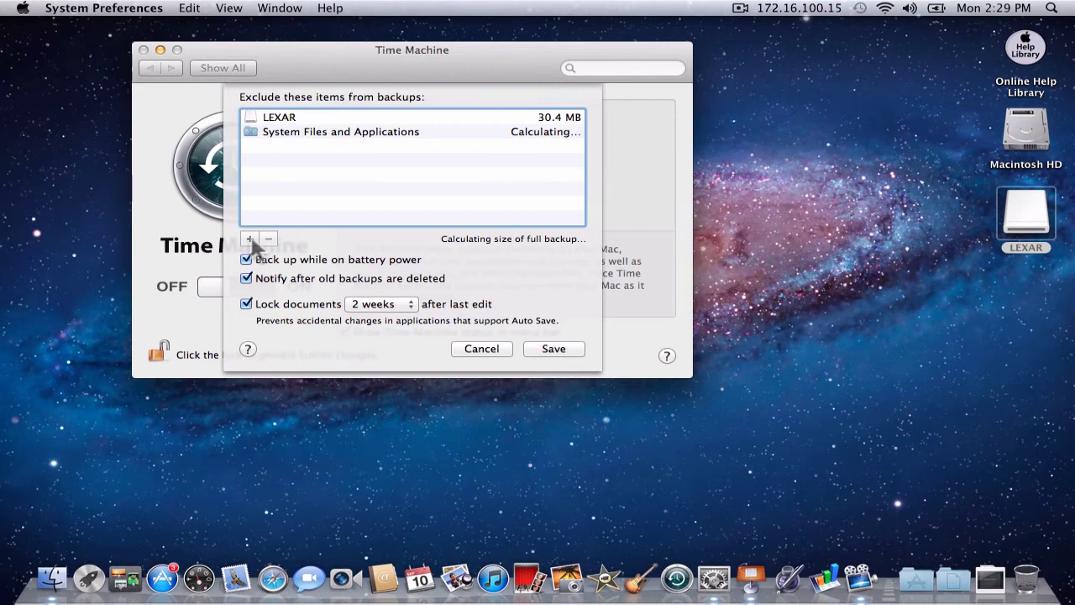
- Exclude the Movies and Music folders in the user's home folder from backups and save the backup options
left_click(250, 241)
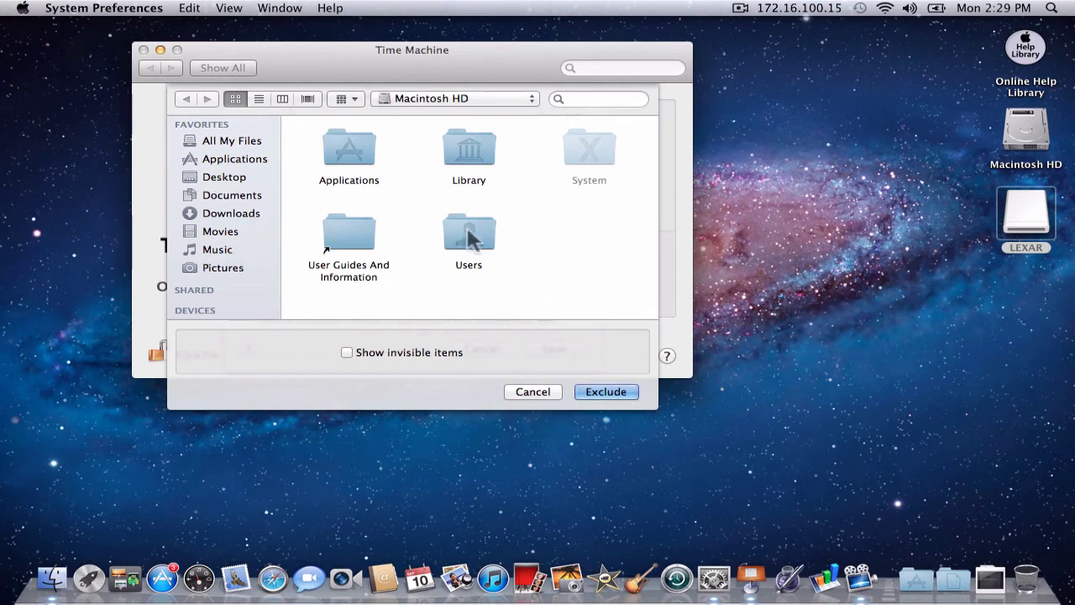
left_click(467, 236)
left_click(468, 237)
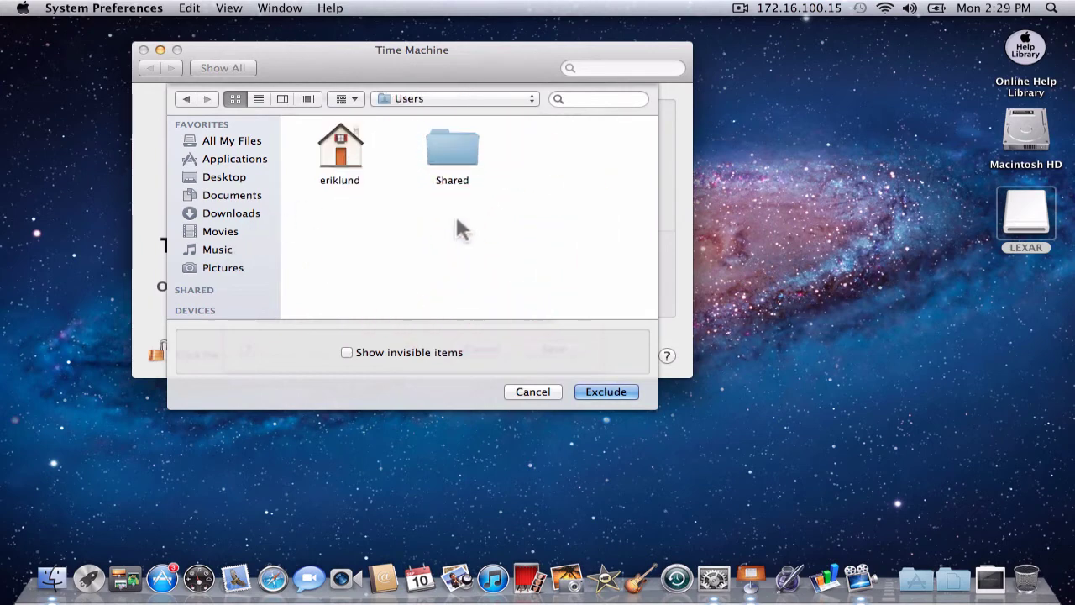
left_click(346, 155)
left_click(346, 155)
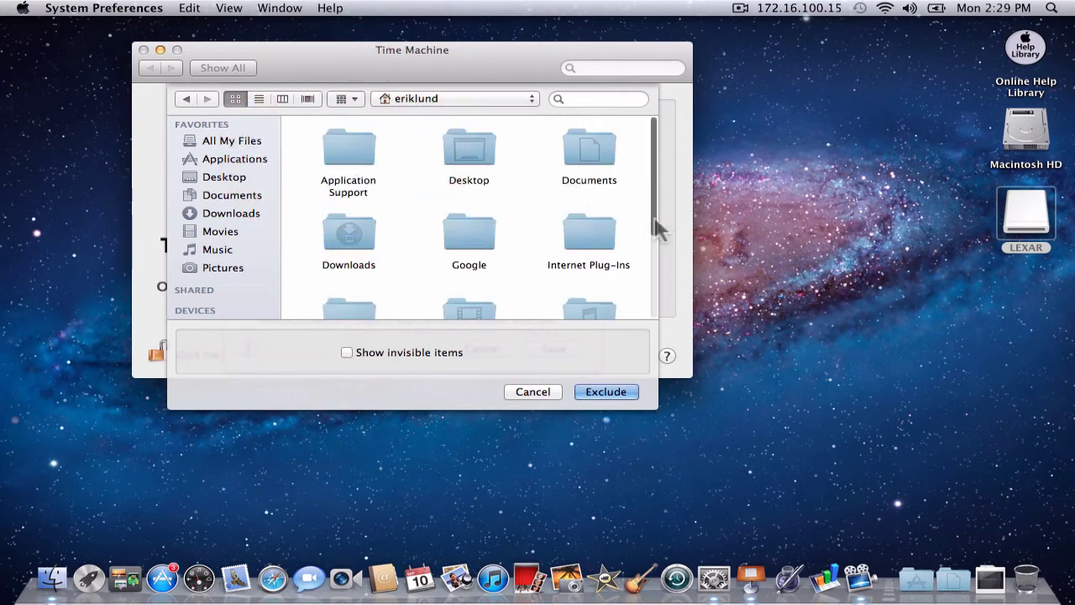
left_click_drag(653, 221, 653, 271)
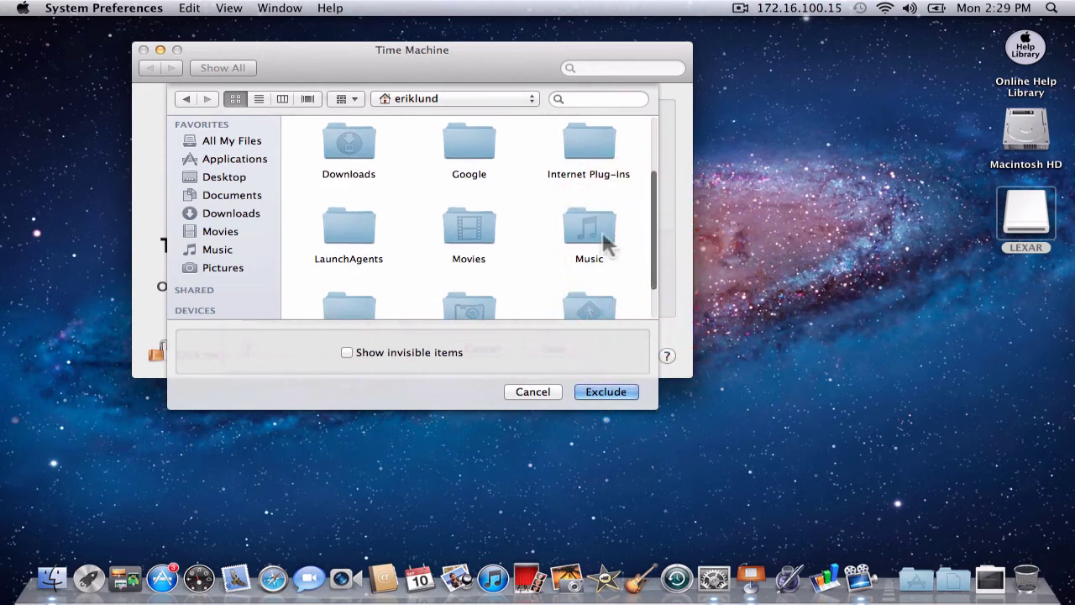
left_click(593, 235)
left_click(475, 233, "super")
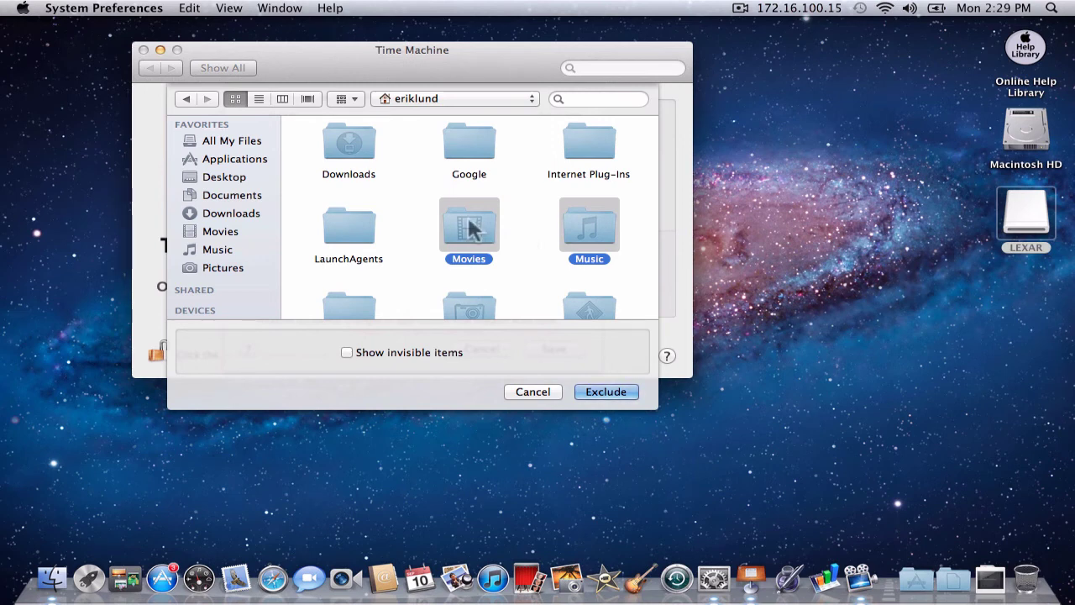
left_click(606, 392)
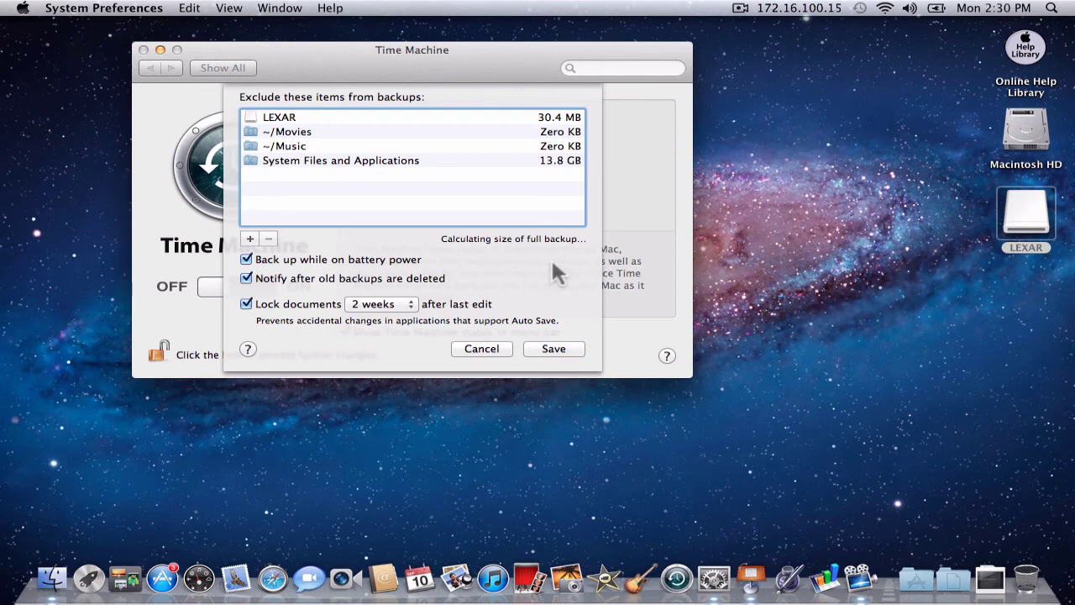
left_click(553, 349)
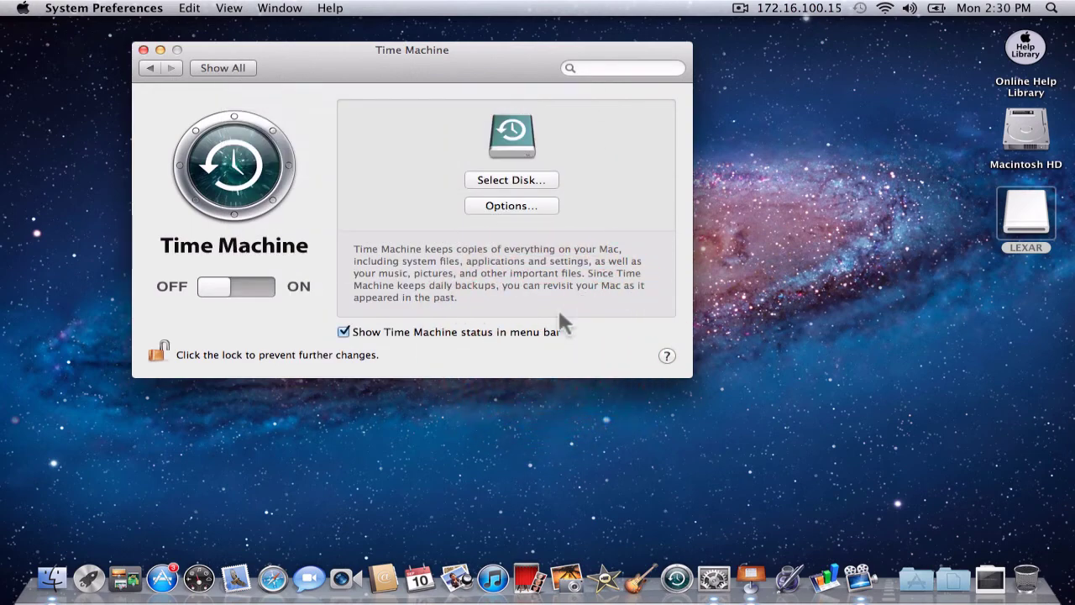
- Choose LEXAR as the unencrypted Time Machine backup disk and close the preferences window
left_click(520, 189)
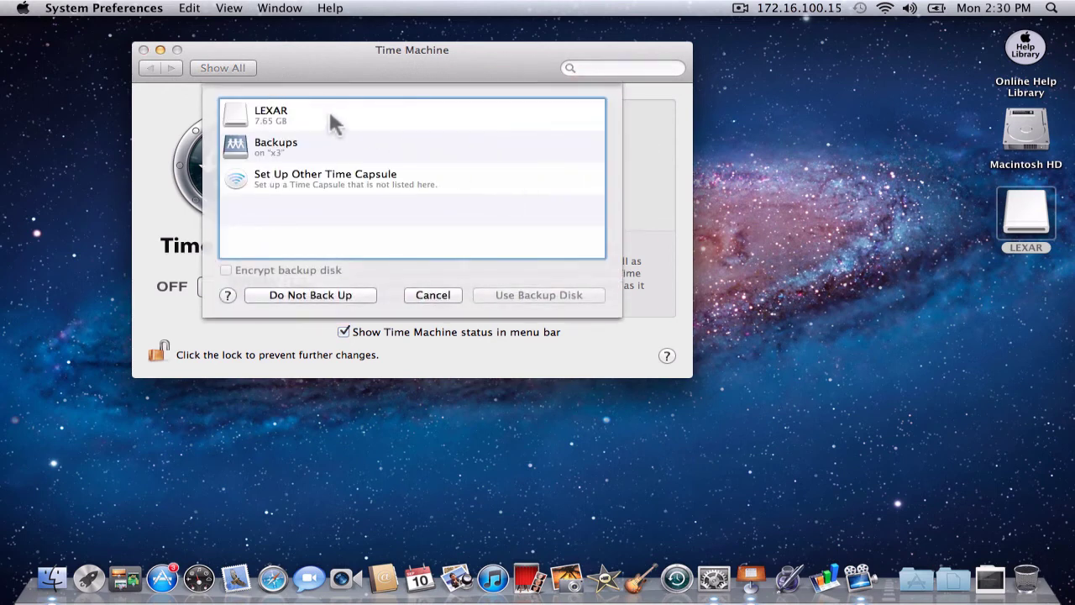
left_click(330, 116)
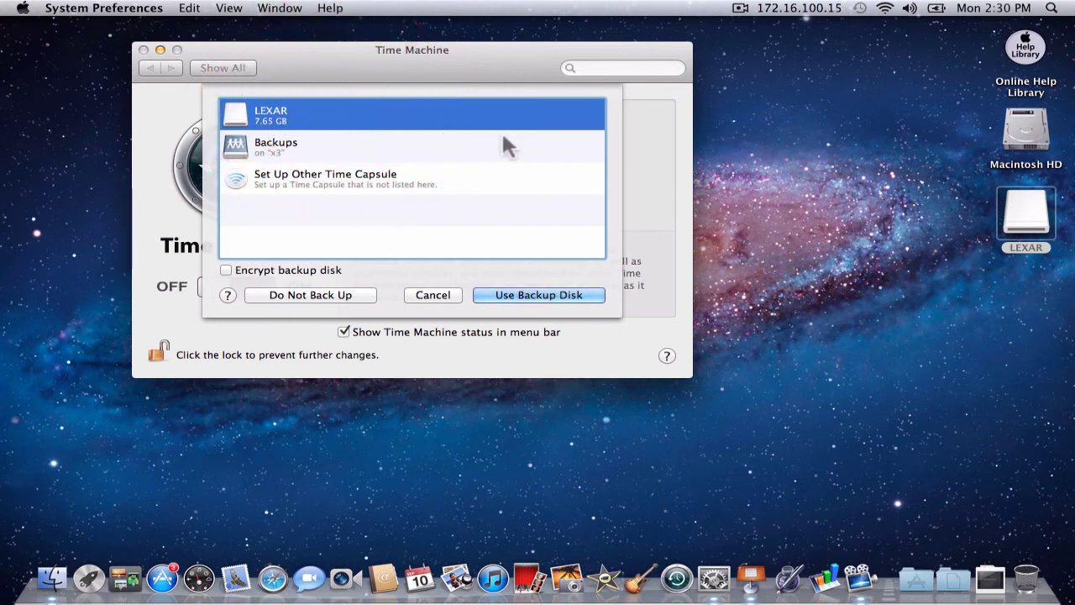
left_click(522, 299)
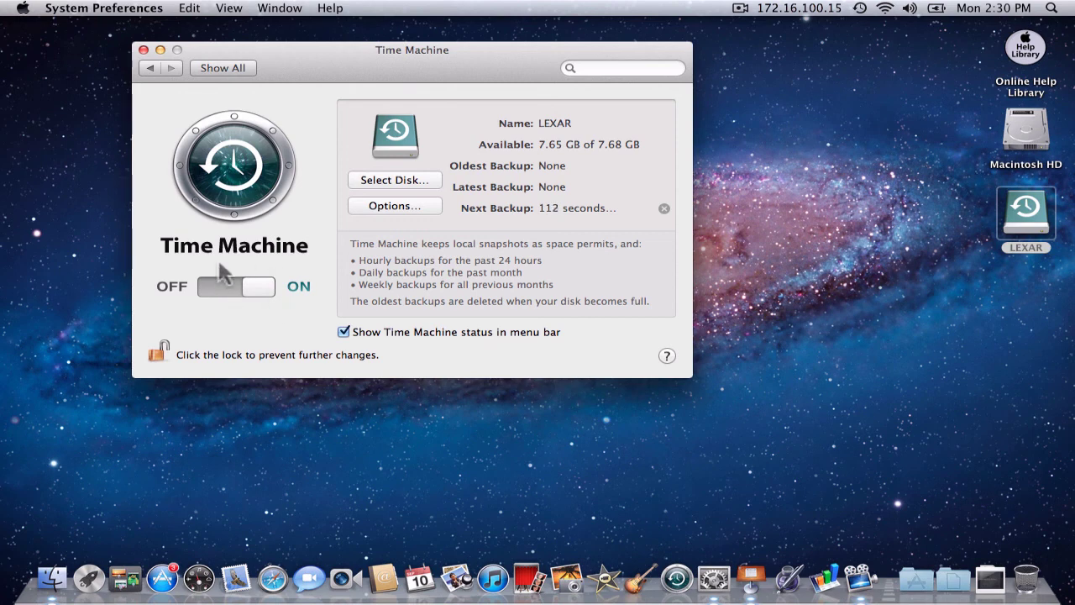
left_click(144, 49)
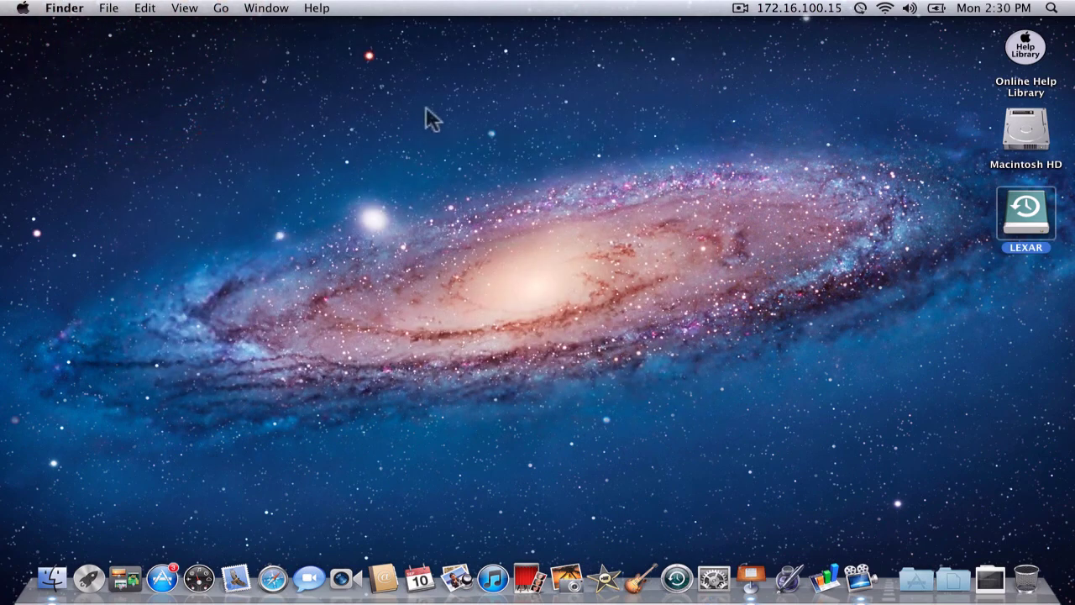